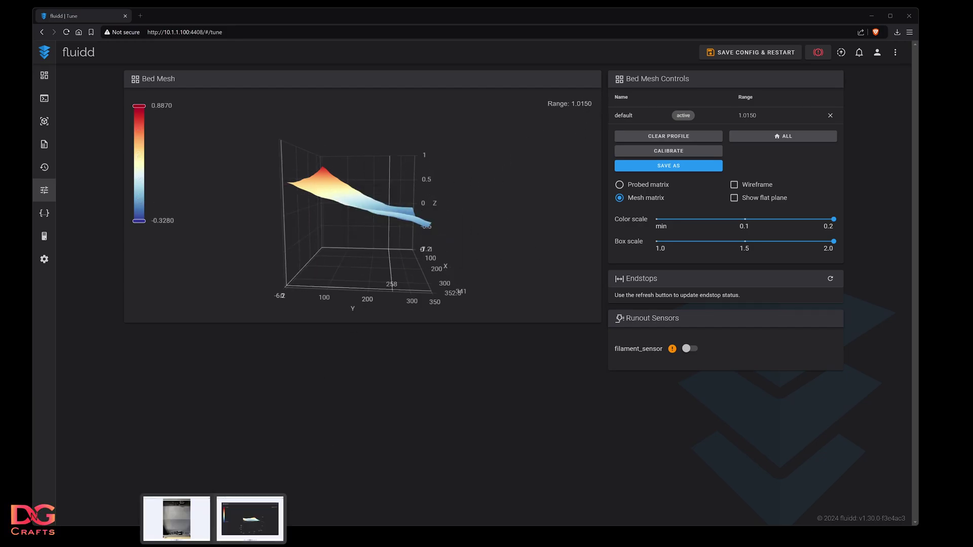
Open the after.png image of the flatter bed mesh with range 0.3570.
{"action": "left_click", "coordinate": [250, 518]}
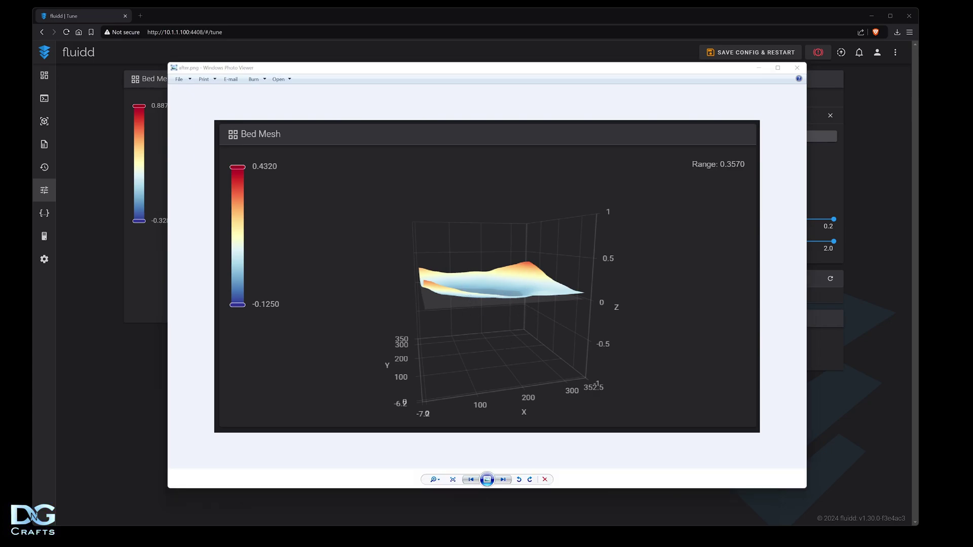
Show the bed.jpg photo of the K2 Plus bed plate in Photo Viewer.
{"action": "mouse_move", "coordinate": [309, 546]}
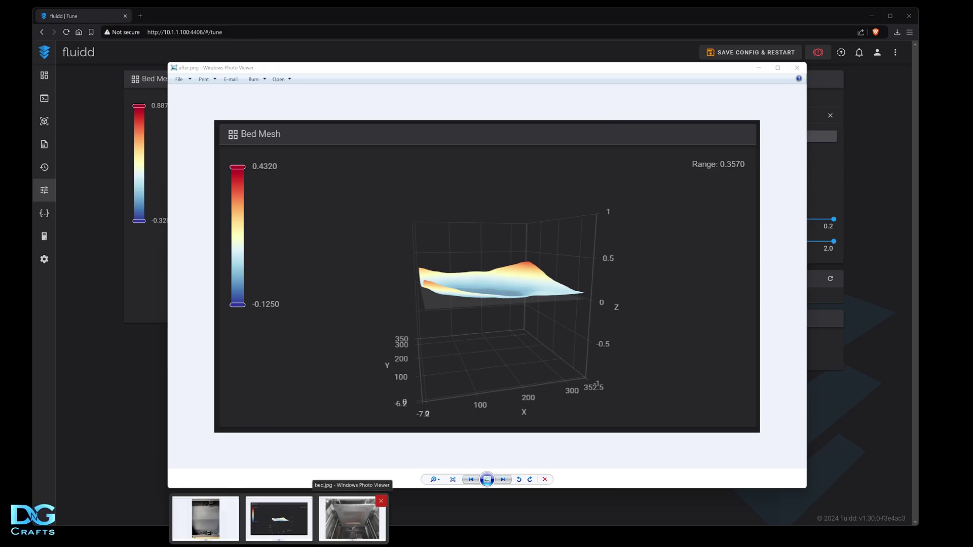
{"action": "left_click", "coordinate": [331, 545]}
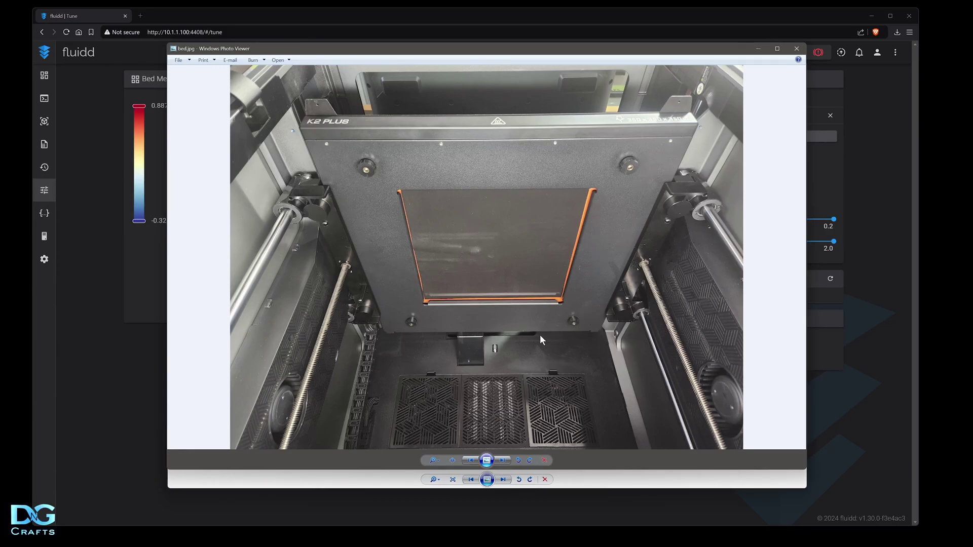
Advance to z.jpg, showing the printer's interior frame with its Z motors.
{"action": "key", "text": "Right"}
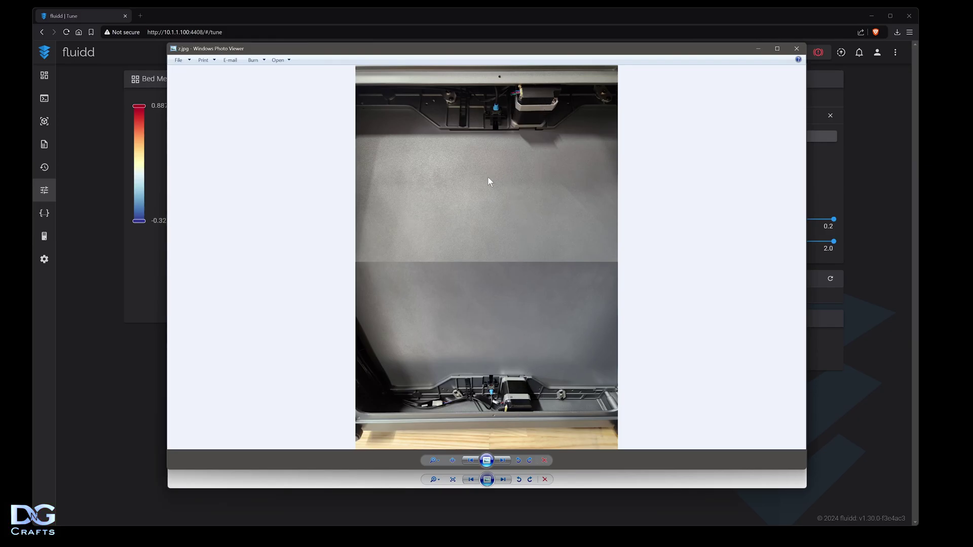
{"action": "scroll", "coordinate": [492, 390], "scroll_direction": "up", "scroll_amount": 3}
{"action": "scroll", "coordinate": [508, 398], "scroll_direction": "up", "scroll_amount": 3}
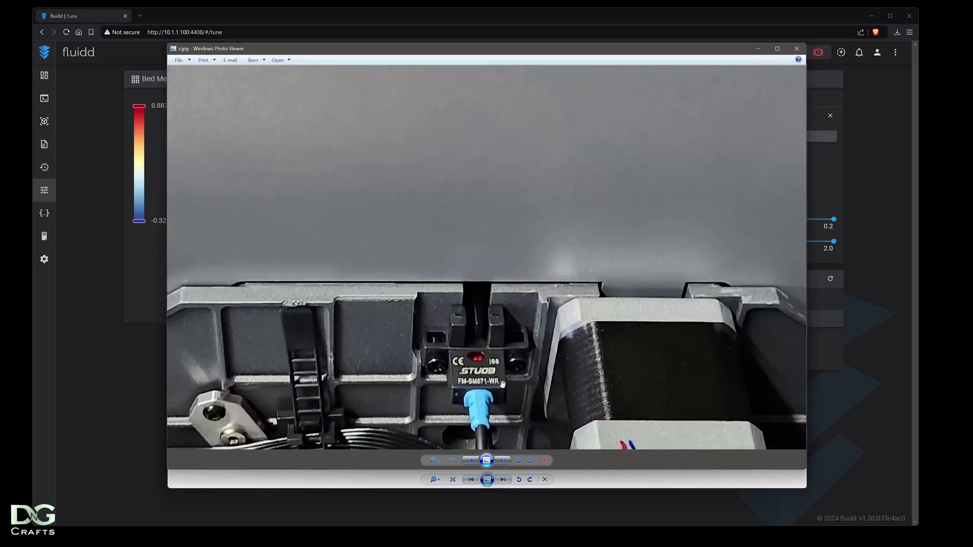
{"action": "left_click_drag", "start_coordinate": [505, 395], "coordinate": [512, 283]}
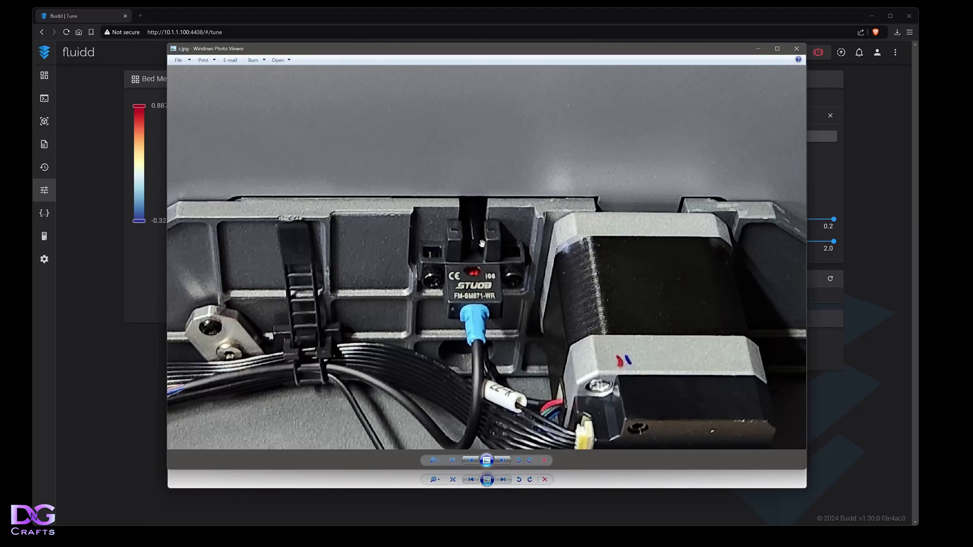
{"action": "scroll", "coordinate": [479, 238], "scroll_direction": "down", "scroll_amount": 5}
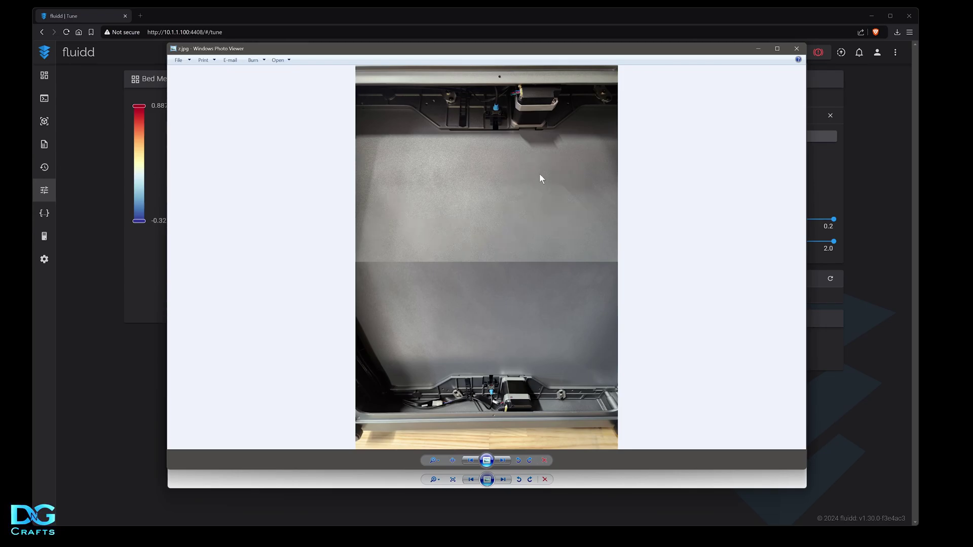
Close Photo Viewer and switch to the K2-Leveling GitHub repository page.
{"action": "key", "text": "alt+F4"}
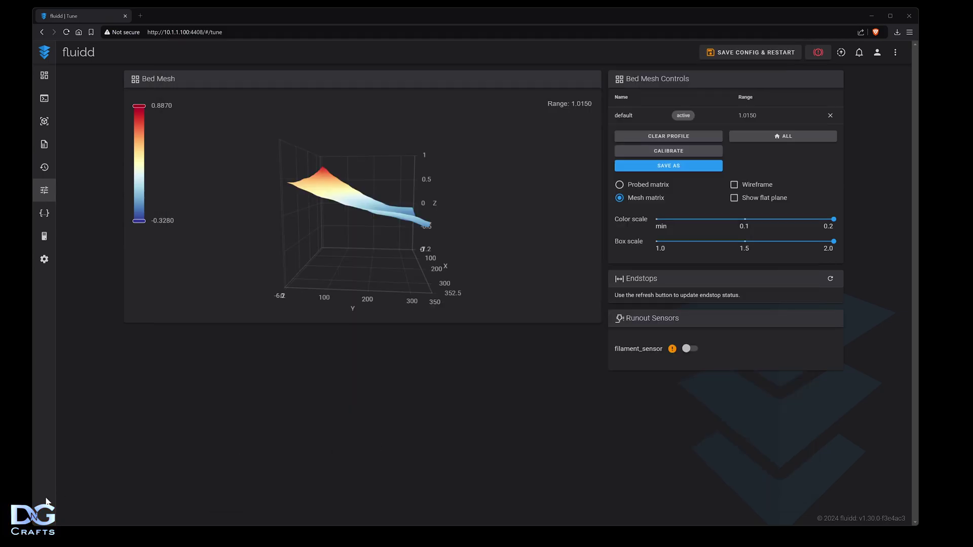
{"action": "key", "text": "alt+Tab"}
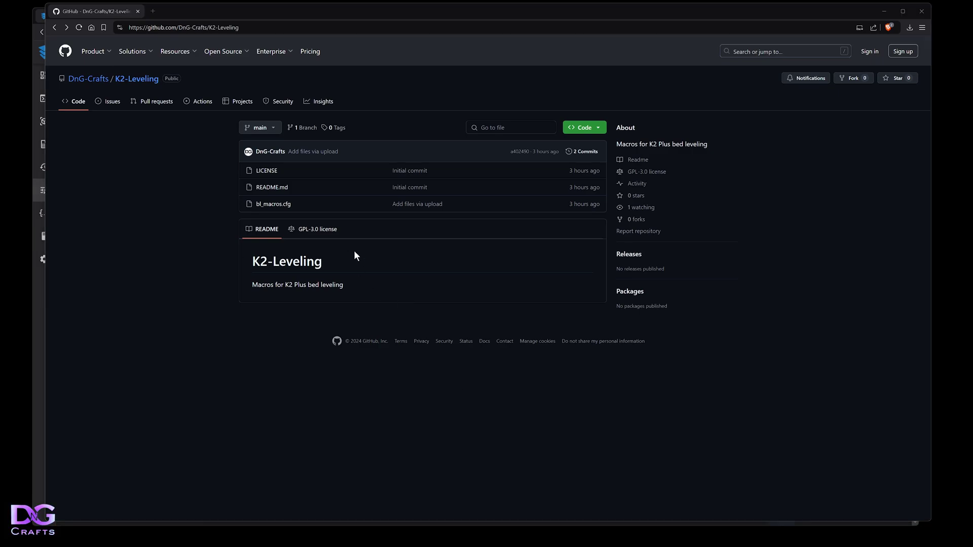
Download the K2-Leveling repository as a ZIP and open K2-Leveling-main in WinRAR.
{"action": "left_click", "coordinate": [591, 130]}
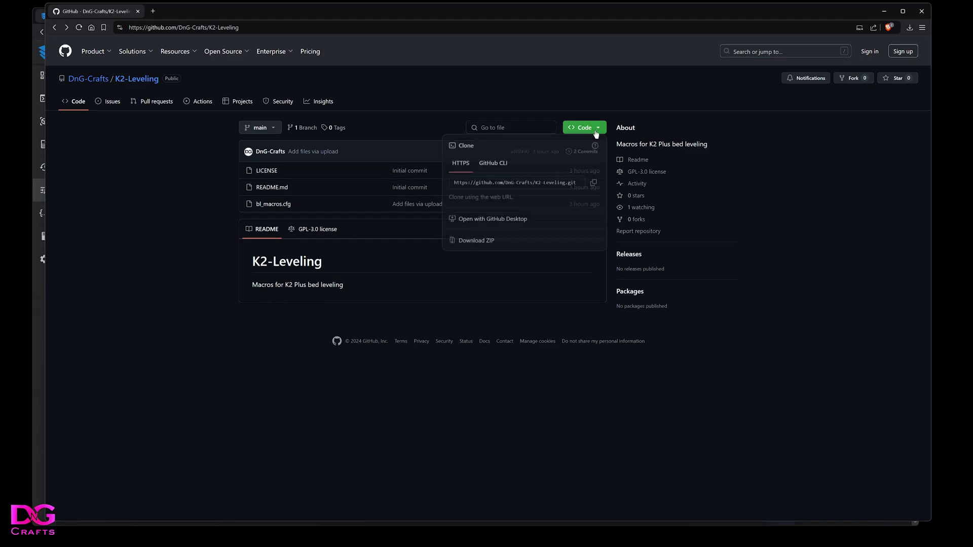
{"action": "left_click", "coordinate": [480, 243]}
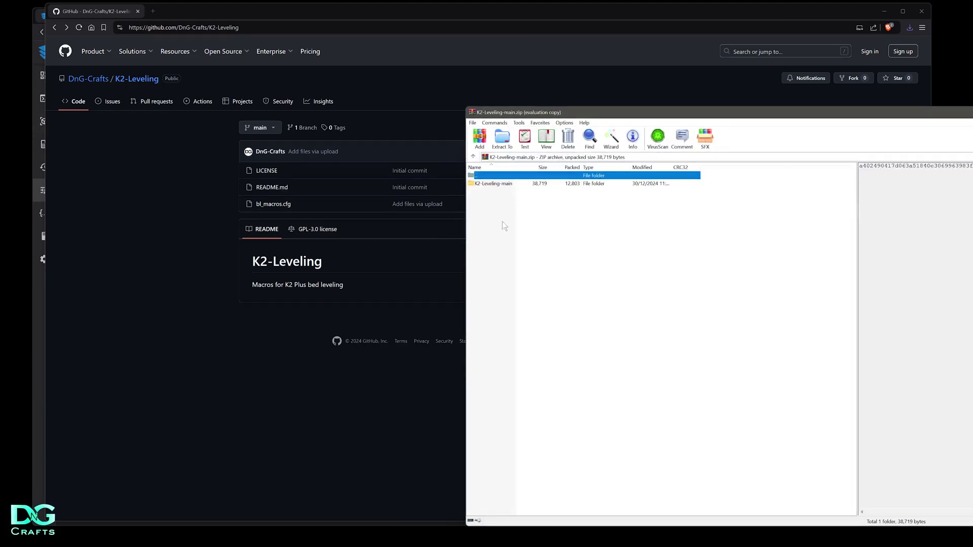
{"action": "double_click", "coordinate": [499, 184]}
Dismiss the WinRAR reminder, select bl_macros.cfg, and hide the browser to reveal Fluidd.
{"action": "left_click", "coordinate": [919, 287]}
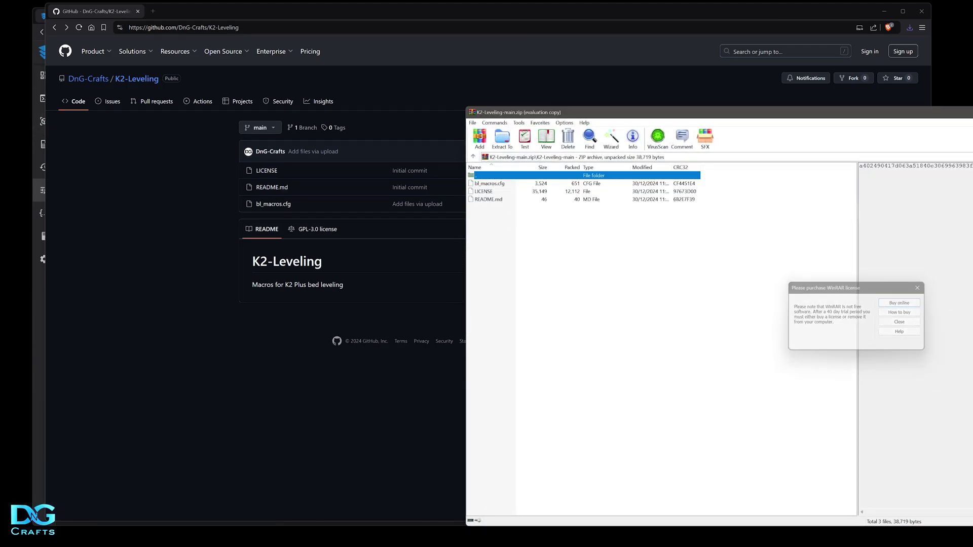
{"action": "double_click", "coordinate": [496, 183]}
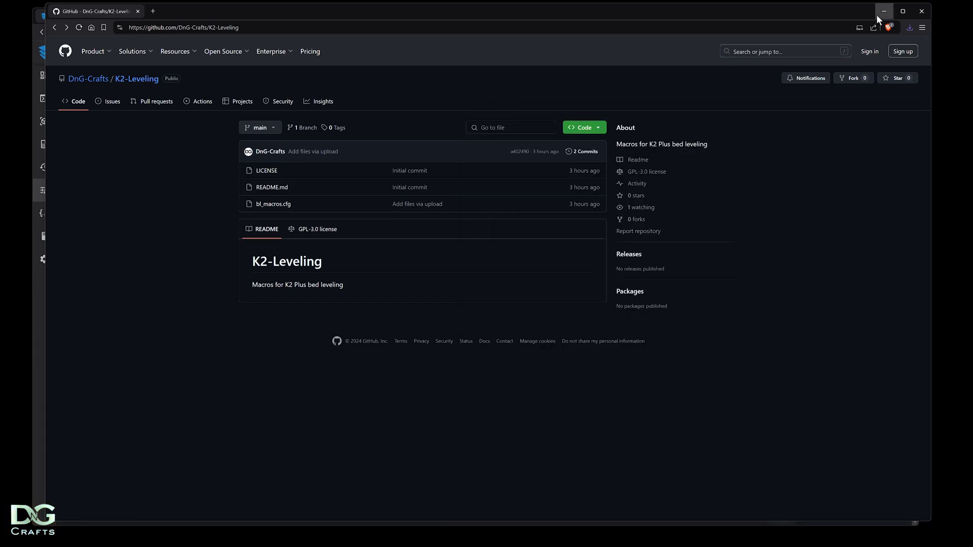
{"action": "left_click", "coordinate": [883, 12]}
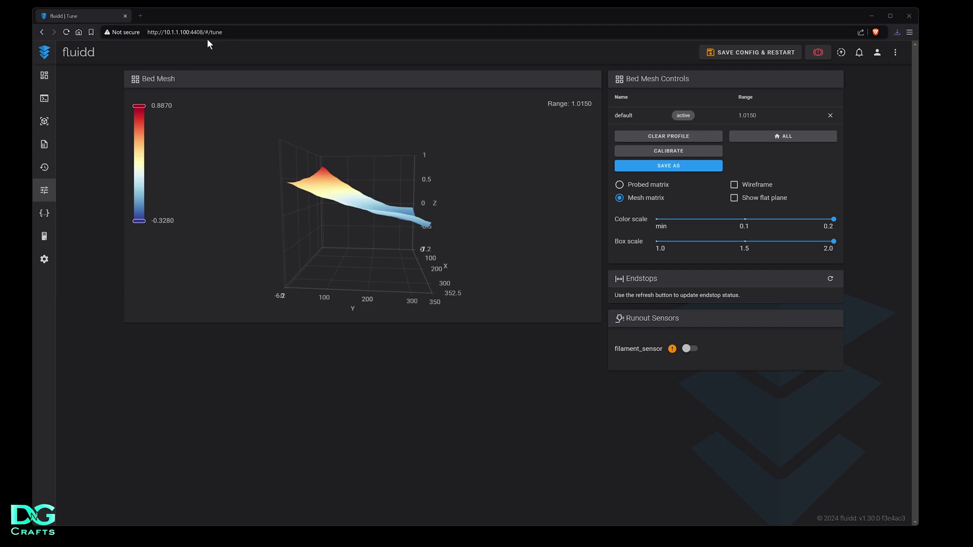
Go to Fluidd's Dashboard and scroll through its status, thermals, console and macros panels.
{"action": "left_click_drag", "start_coordinate": [223, 32], "coordinate": [170, 32]}
{"action": "left_click", "coordinate": [226, 57]}
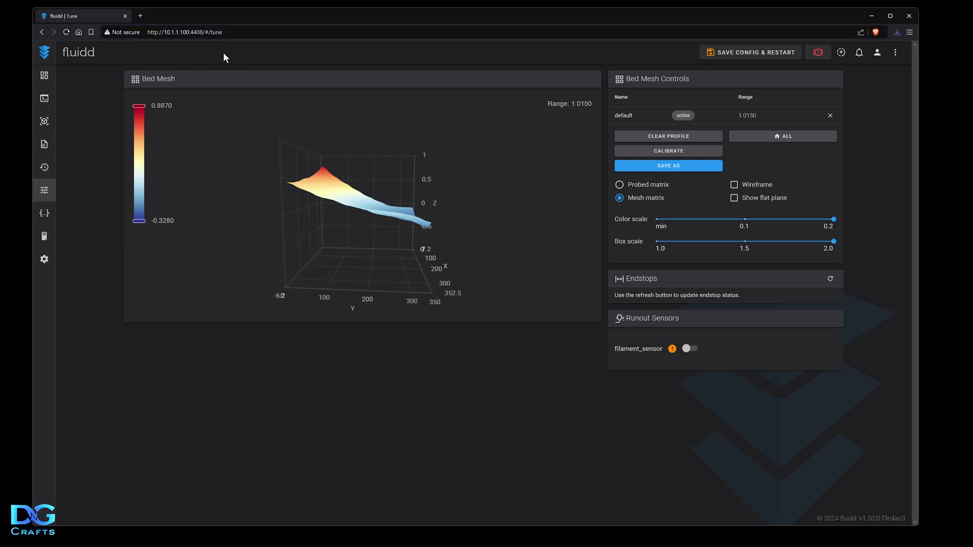
{"action": "left_click", "coordinate": [44, 59]}
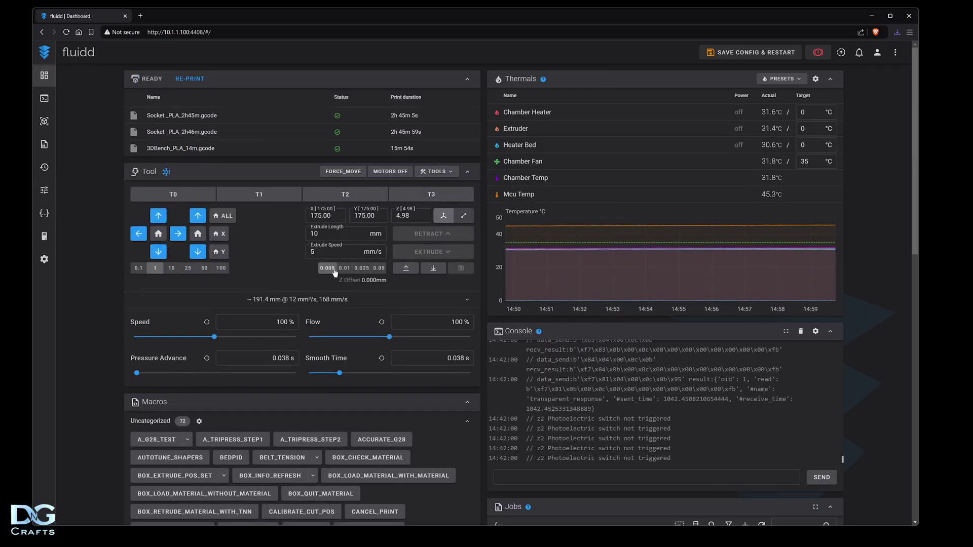
{"action": "scroll", "coordinate": [330, 272], "scroll_direction": "down", "scroll_amount": 3}
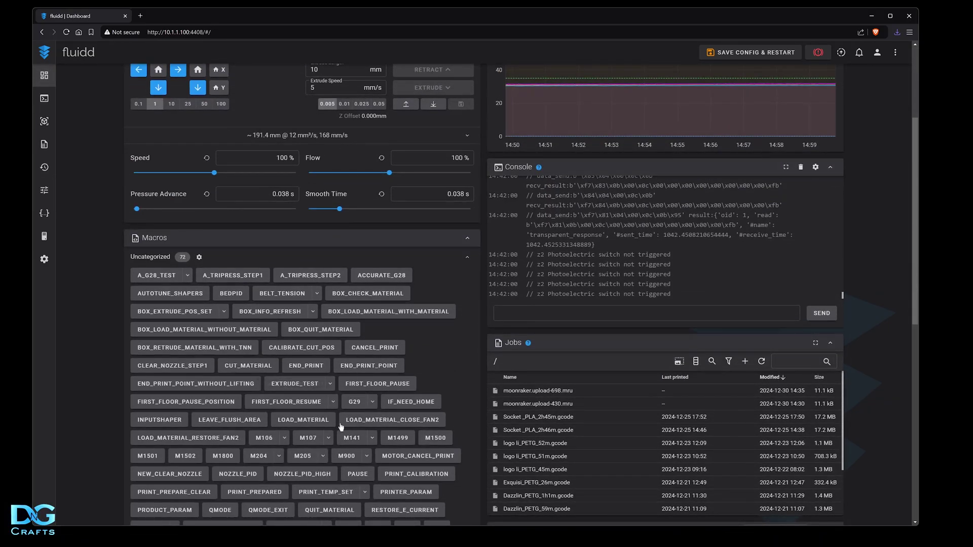
{"action": "scroll", "coordinate": [86, 309], "scroll_direction": "up", "scroll_amount": 3}
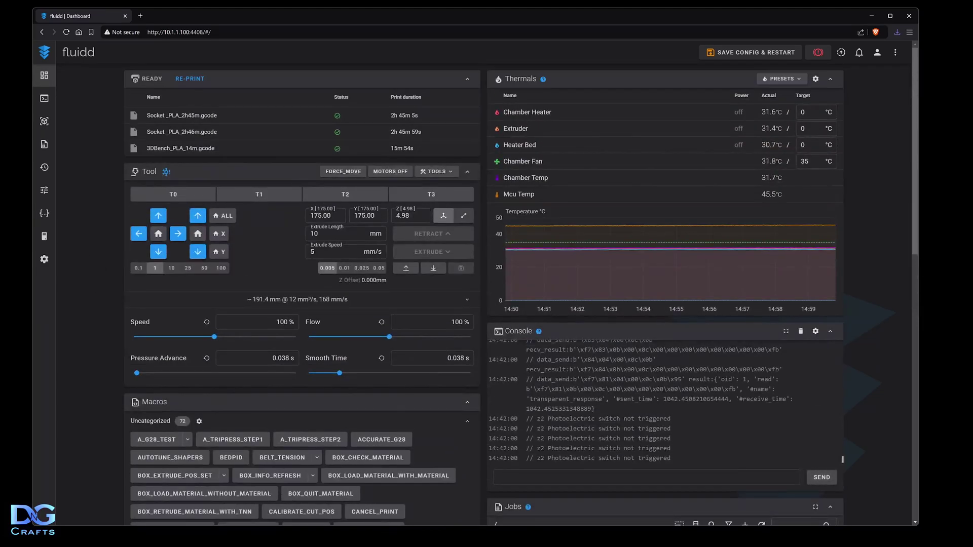
Upload bl_macros.cfg to Configuration, select its [include bl_macros.cfg] line, then close the editor.
{"action": "left_click", "coordinate": [44, 215]}
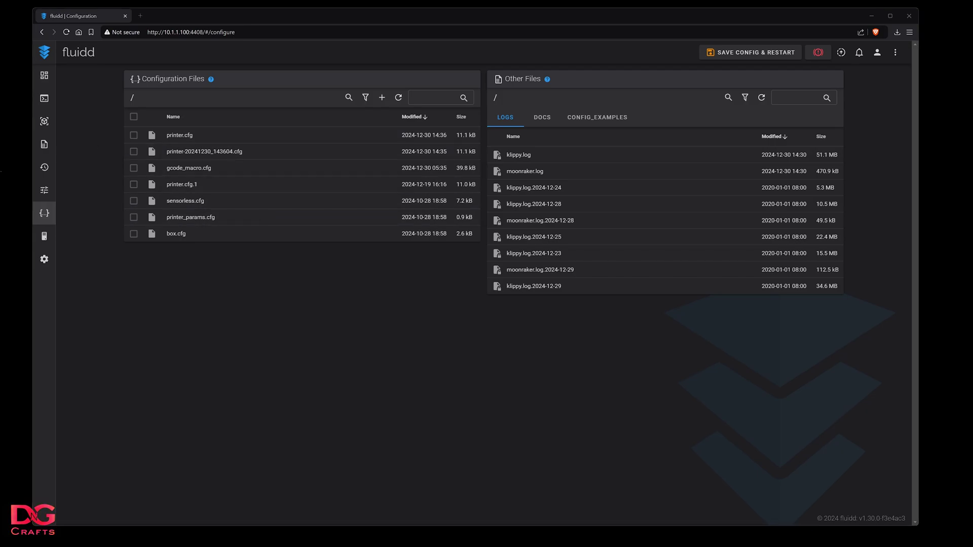
{"action": "left_click_drag", "start_coordinate": [1, 178], "coordinate": [246, 179]}
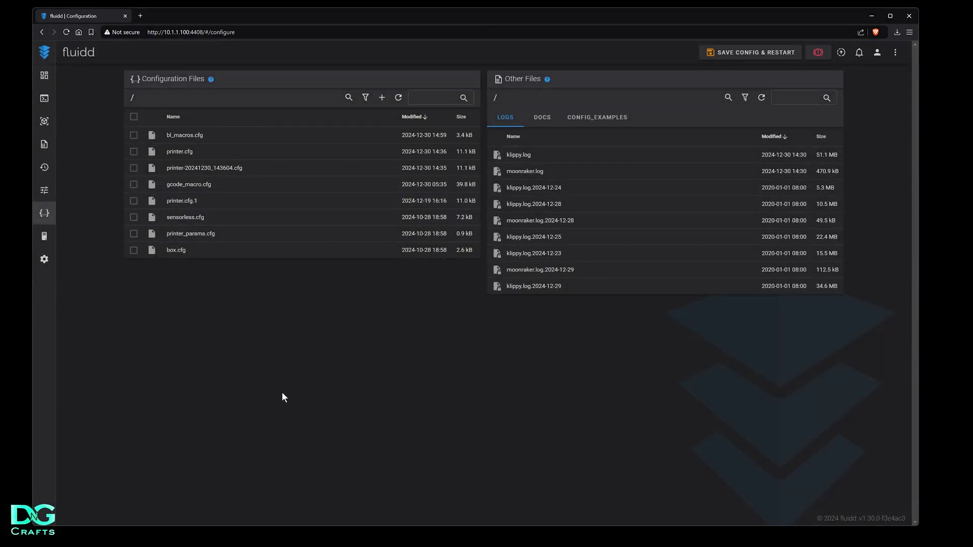
{"action": "left_click", "coordinate": [190, 141]}
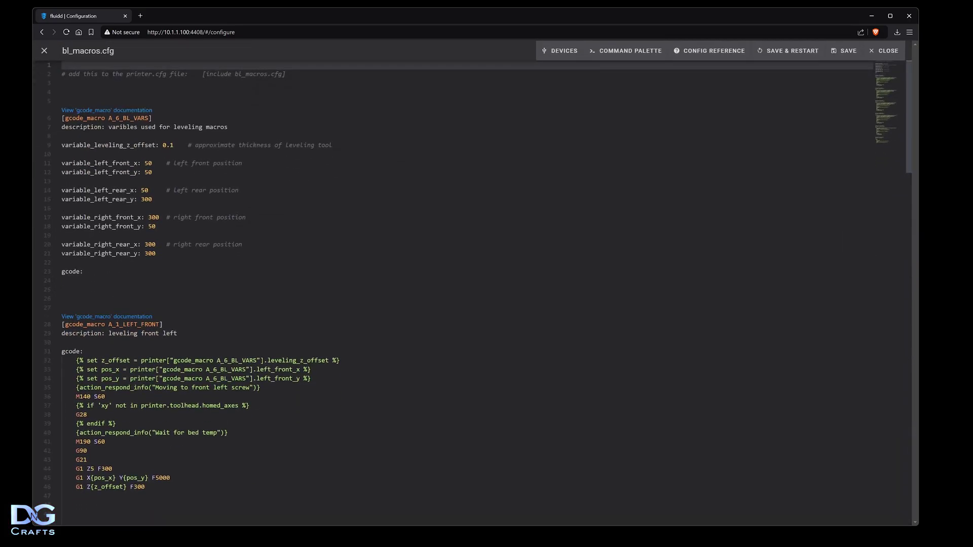
{"action": "left_click_drag", "start_coordinate": [285, 74], "coordinate": [209, 74]}
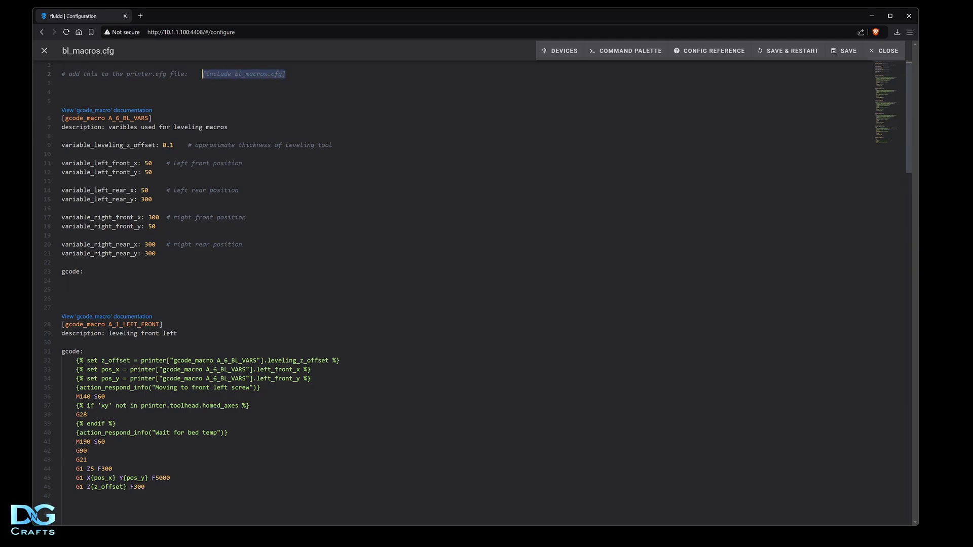
{"action": "left_click", "coordinate": [884, 51]}
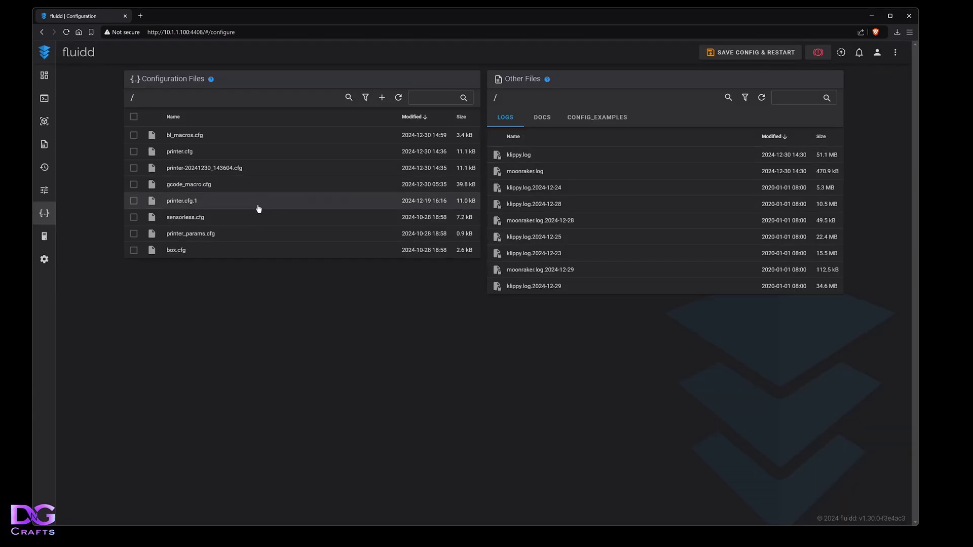
Paste [include bl_macros.cfg] below [include box.cfg] in printer.cfg, then save and restart.
{"action": "left_click", "coordinate": [180, 152]}
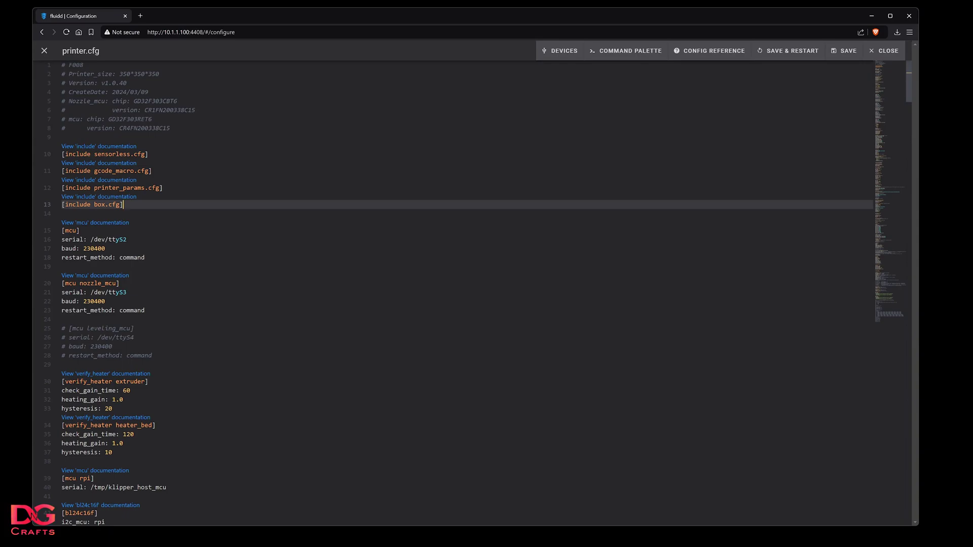
{"action": "key", "text": "Return"}
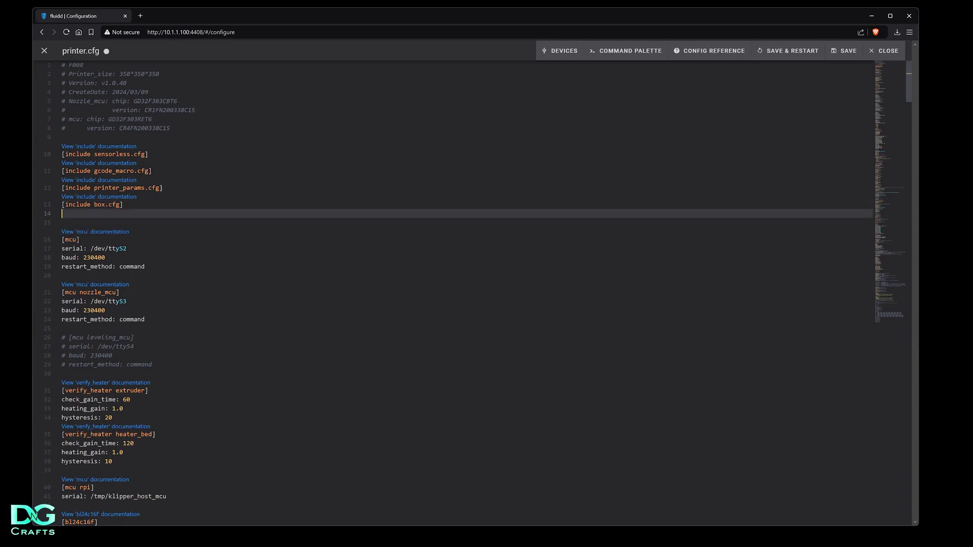
{"action": "type", "text": "[include bl_macros.cfg]"}
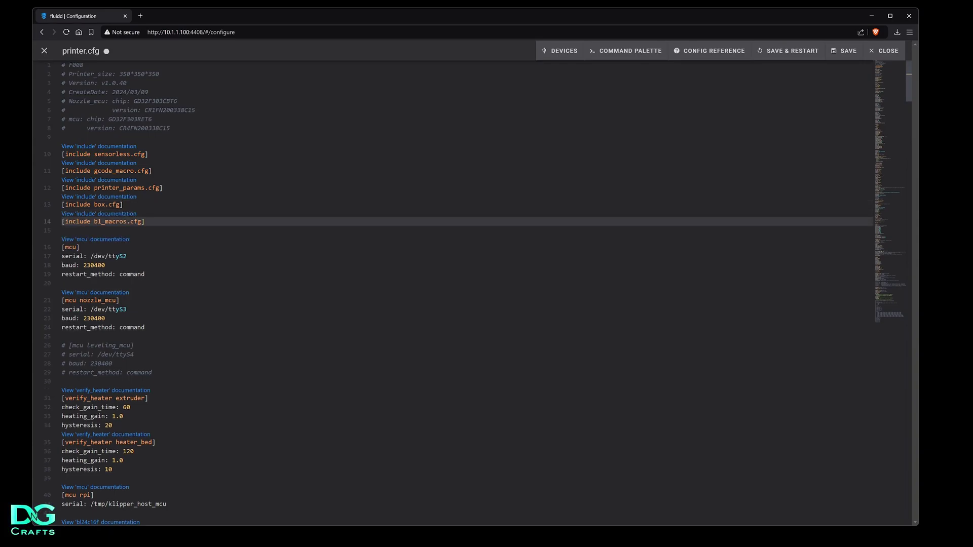
{"action": "left_click", "coordinate": [788, 55]}
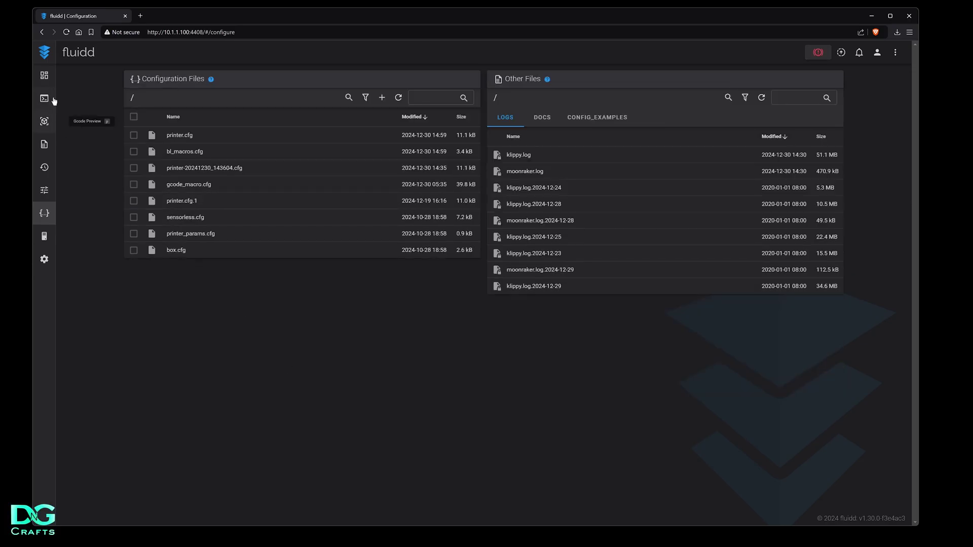
Return to the Dashboard and scroll down to the A_0_START_CENTER through A_6_BL_VARS macros.
{"action": "left_click", "coordinate": [44, 76]}
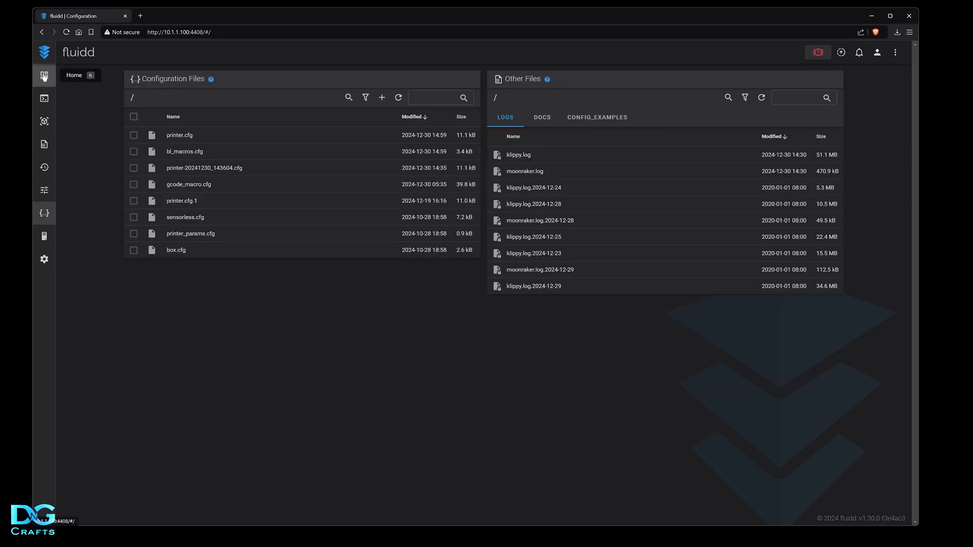
{"action": "scroll", "coordinate": [90, 196], "scroll_direction": "down", "scroll_amount": 3}
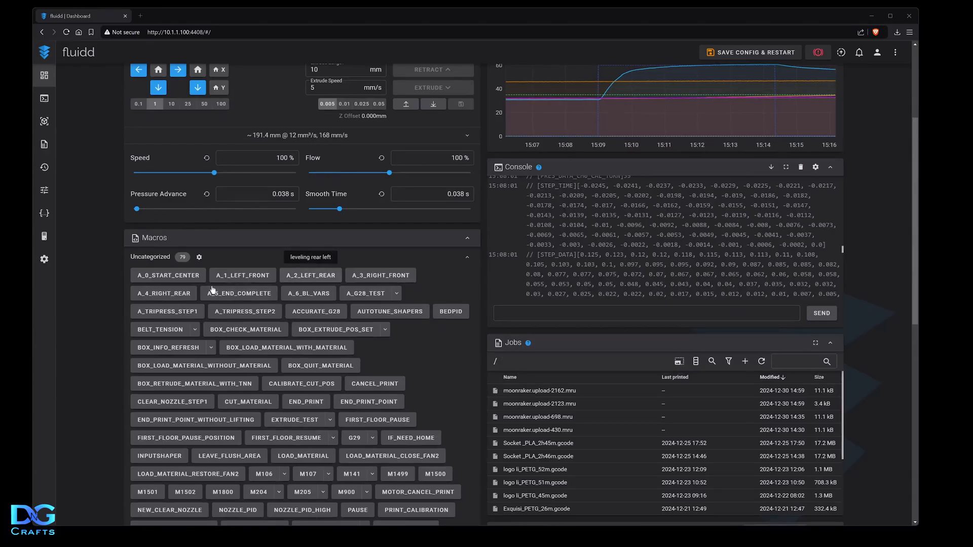
Inspect the current mesh plot on the Tune page, then recalibrate to get a 0.3520-range default mesh.
{"action": "left_click", "coordinate": [45, 194]}
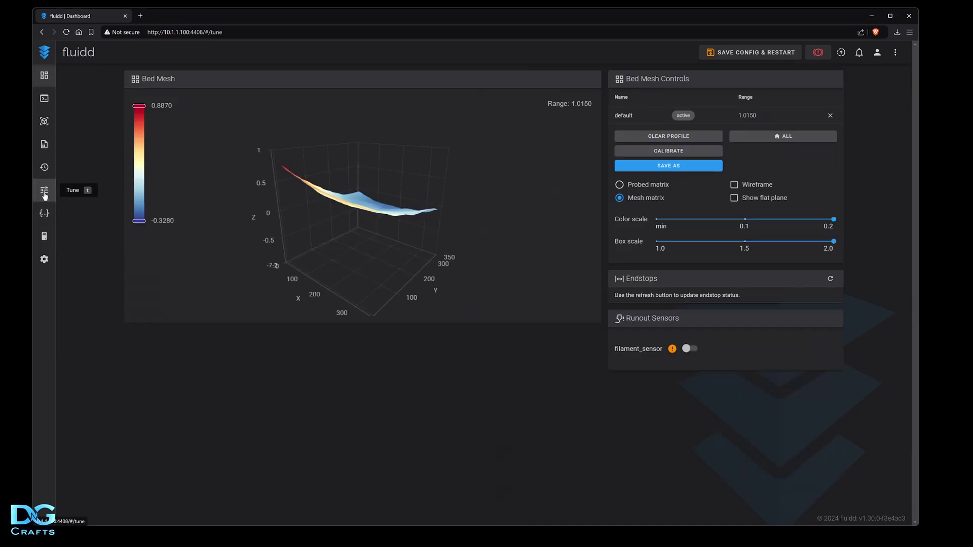
{"action": "left_click_drag", "start_coordinate": [515, 239], "coordinate": [485, 236]}
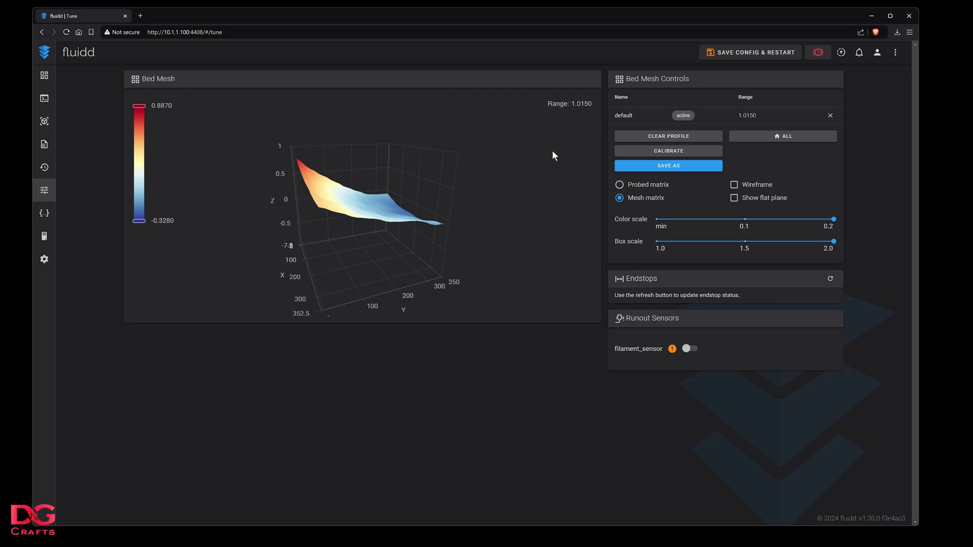
{"action": "left_click_drag", "start_coordinate": [528, 198], "coordinate": [538, 218]}
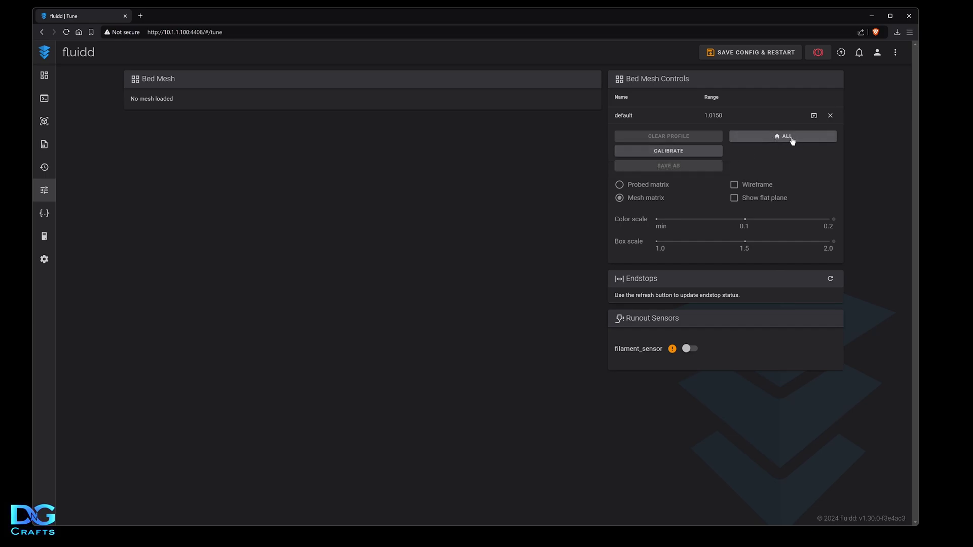
{"action": "left_click", "coordinate": [670, 151]}
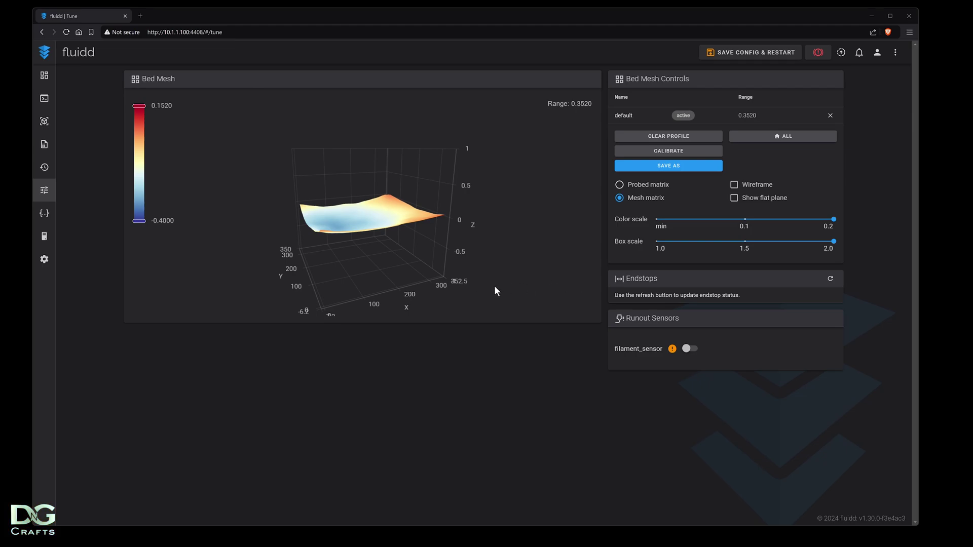
{"action": "left_click_drag", "start_coordinate": [517, 256], "coordinate": [546, 241]}
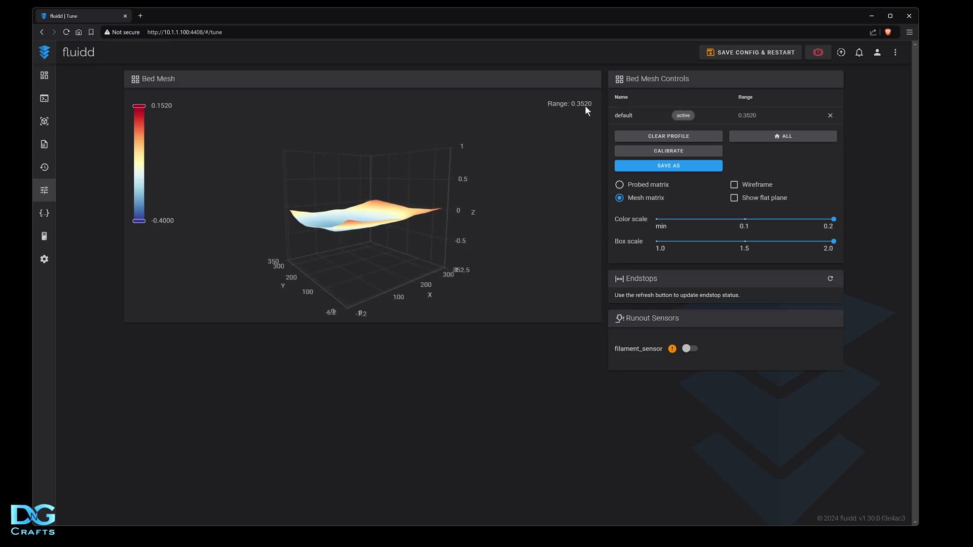
{"action": "mouse_move", "coordinate": [530, 273]}
{"action": "left_mouse_down"}
{"action": "mouse_move", "coordinate": [496, 277]}
{"action": "mouse_move", "coordinate": [553, 273]}
{"action": "mouse_move", "coordinate": [540, 270]}
{"action": "left_mouse_up"}
{"action": "mouse_move", "coordinate": [391, 217]}
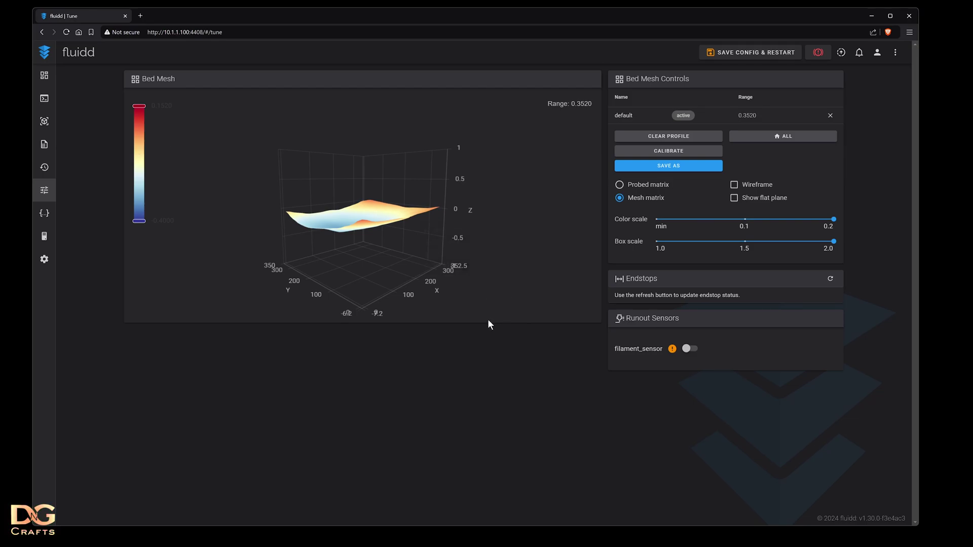
{"action": "left_click_drag", "start_coordinate": [487, 320], "coordinate": [409, 415]}
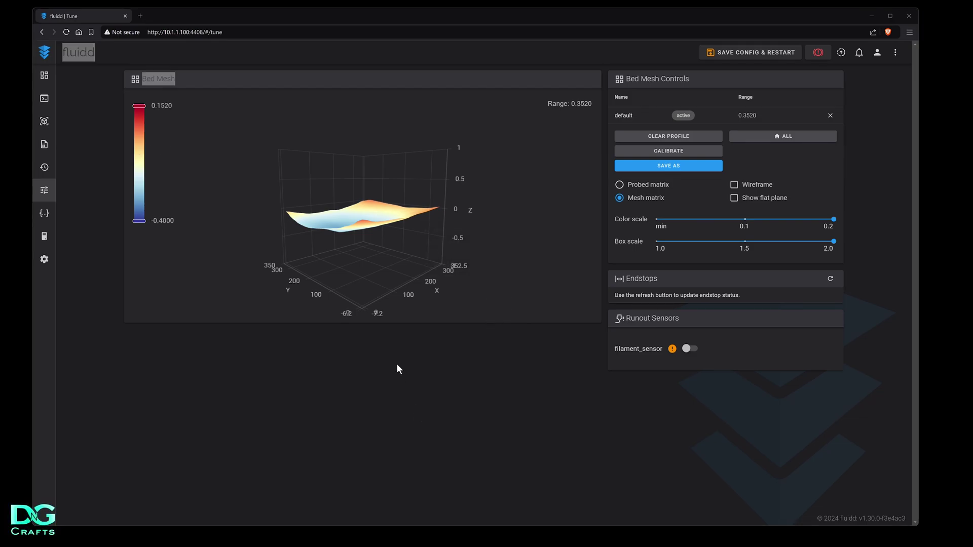
Save the new mesh as the 'default' profile and return to the K2-Leveling GitHub page.
{"action": "mouse_move", "coordinate": [353, 247]}
{"action": "left_click", "coordinate": [676, 168]}
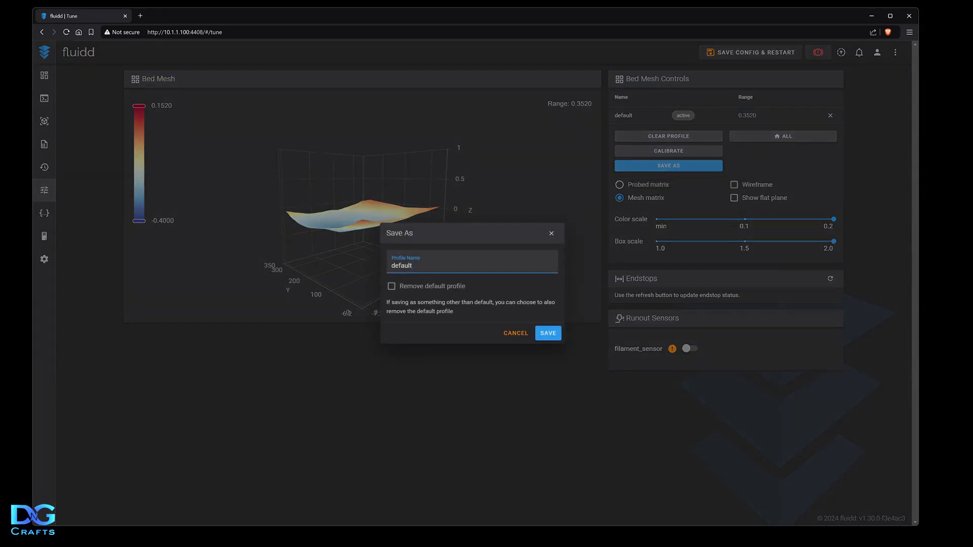
{"action": "left_click", "coordinate": [548, 333]}
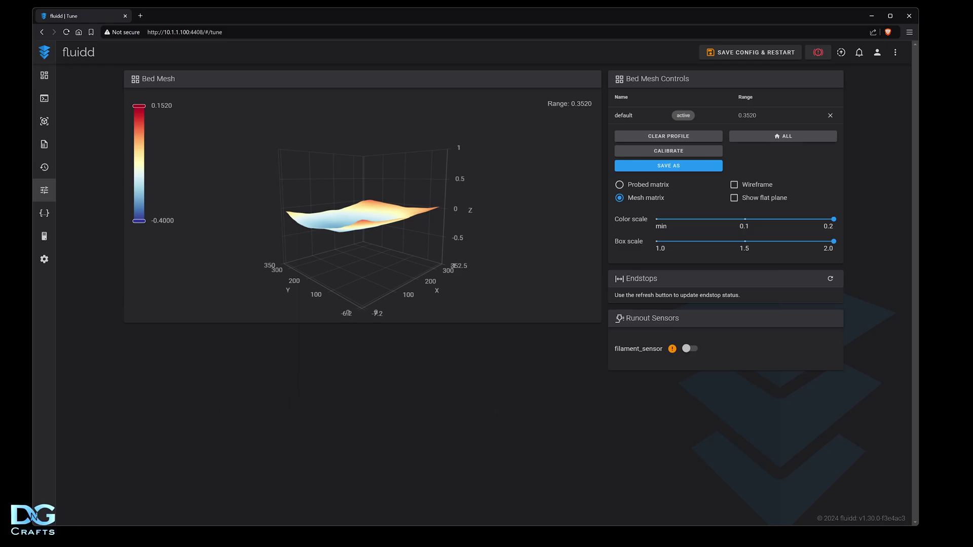
{"action": "key", "text": "alt+Tab"}
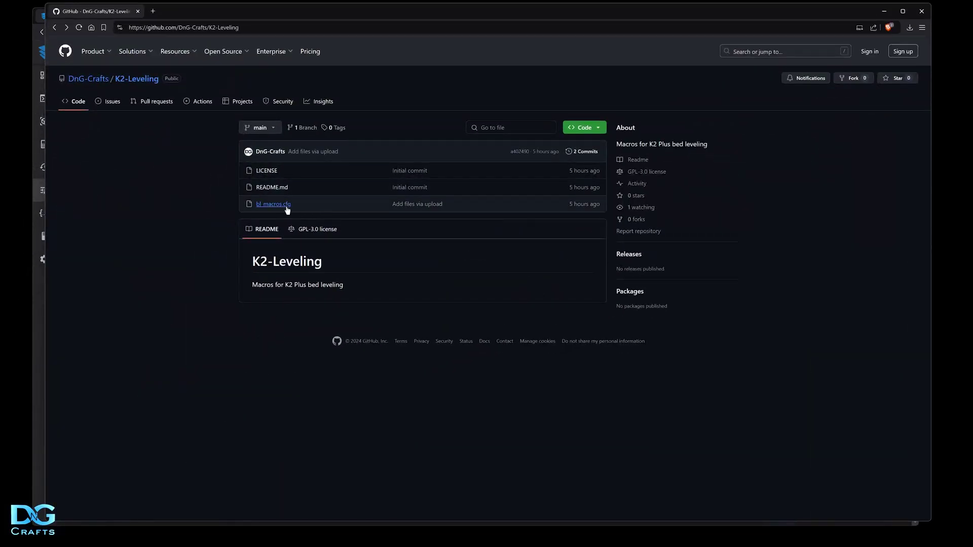
Open bl_macros.cfg and scroll through its leveling macros, including A_6_BL_VARS offsets.
{"action": "left_click", "coordinate": [283, 204]}
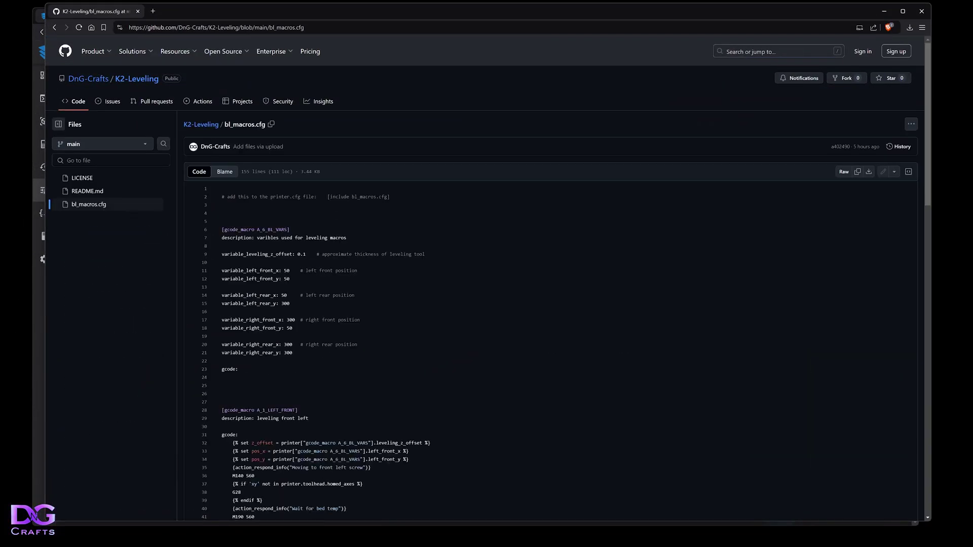
{"action": "scroll", "coordinate": [487, 279], "scroll_direction": "down", "scroll_amount": 1}
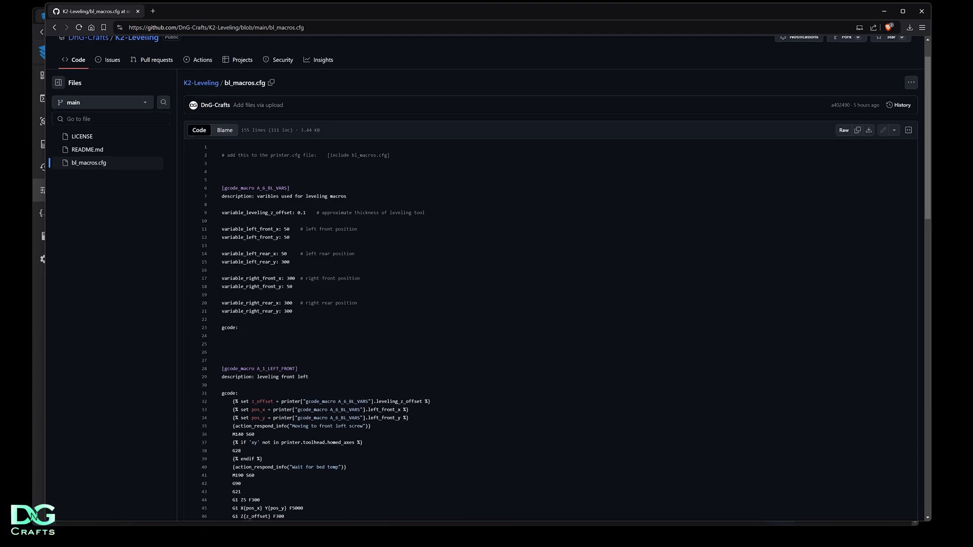
{"action": "scroll", "coordinate": [551, 294], "scroll_direction": "down", "scroll_amount": 12}
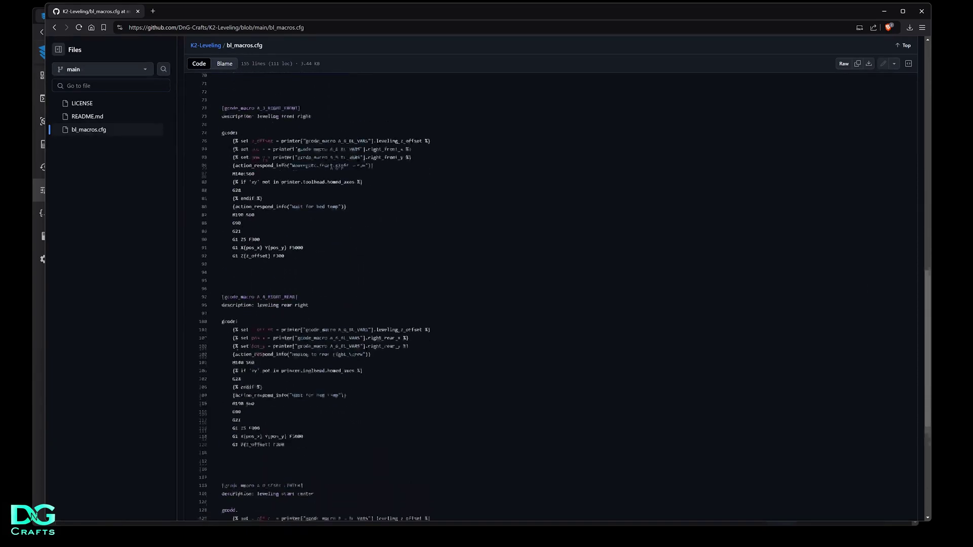
{"action": "scroll", "coordinate": [551, 294], "scroll_direction": "up", "scroll_amount": 12}
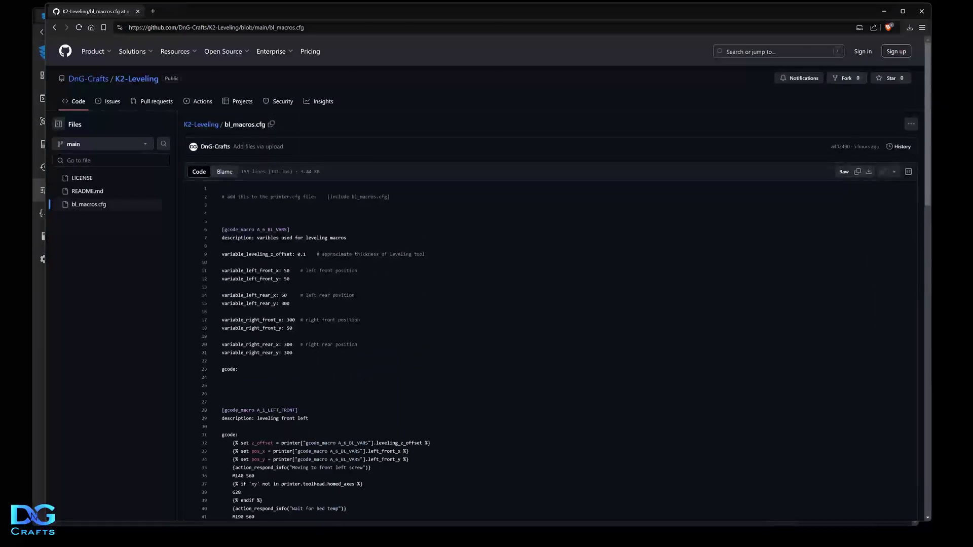